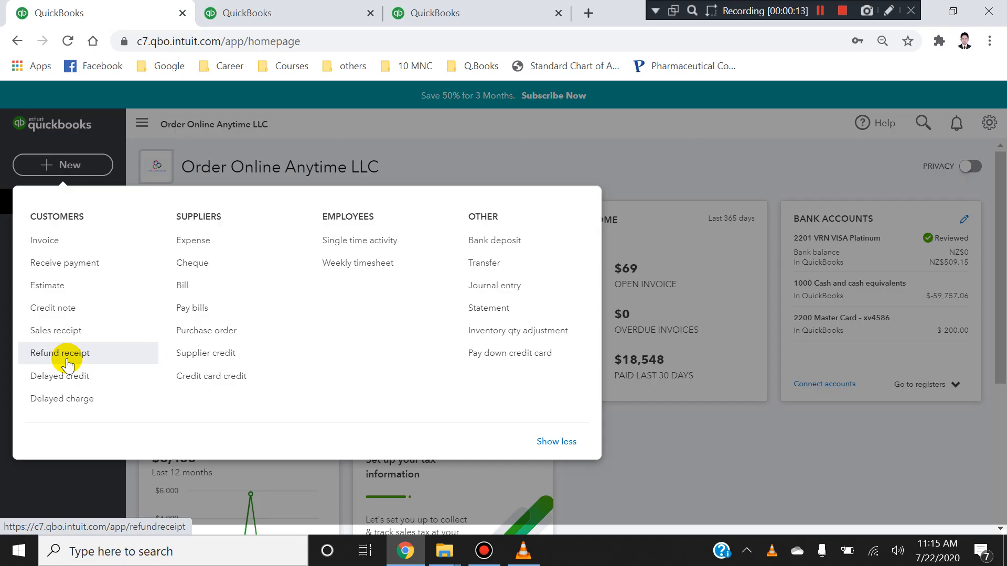
left_click(627, 436)
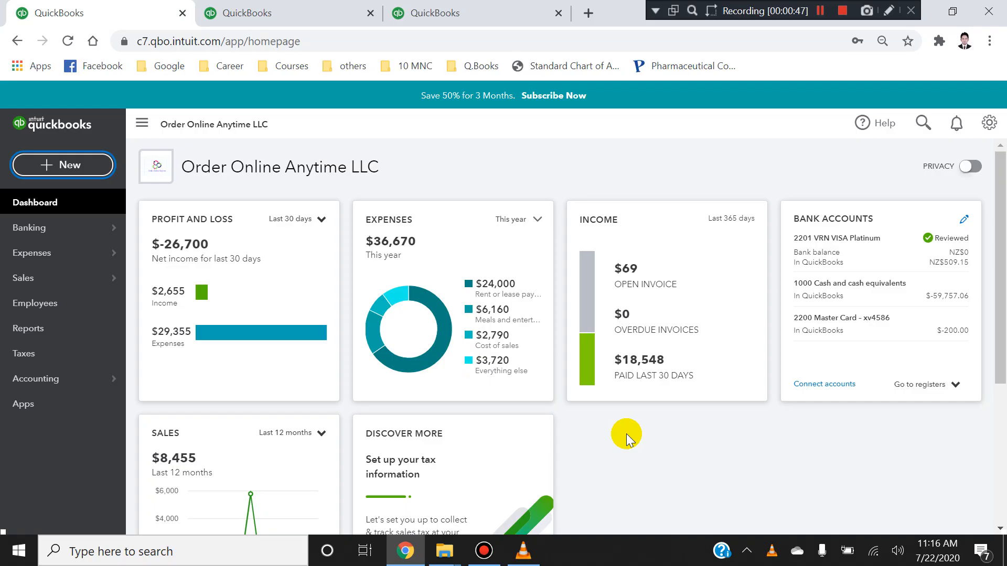
left_click(96, 162)
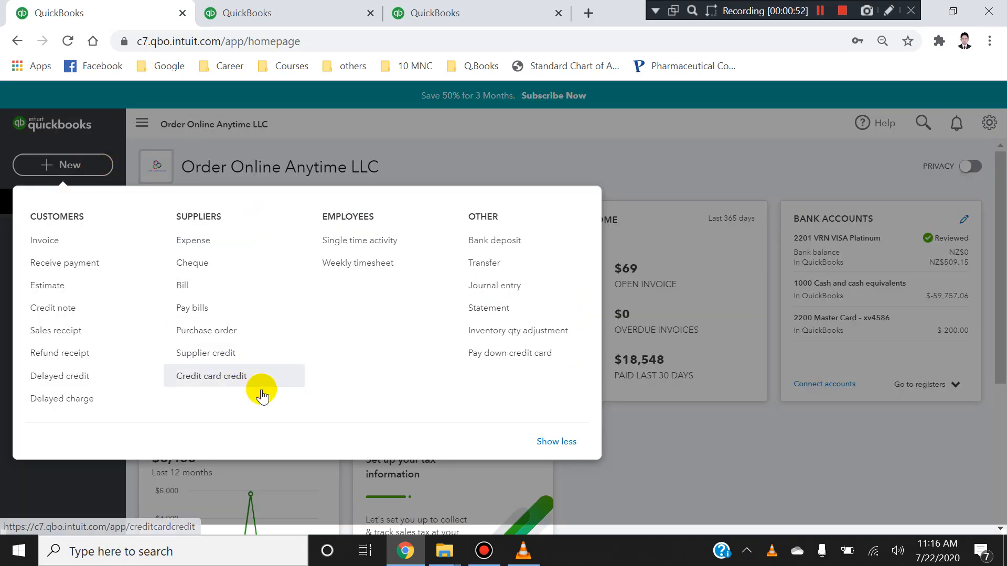
left_click(655, 180)
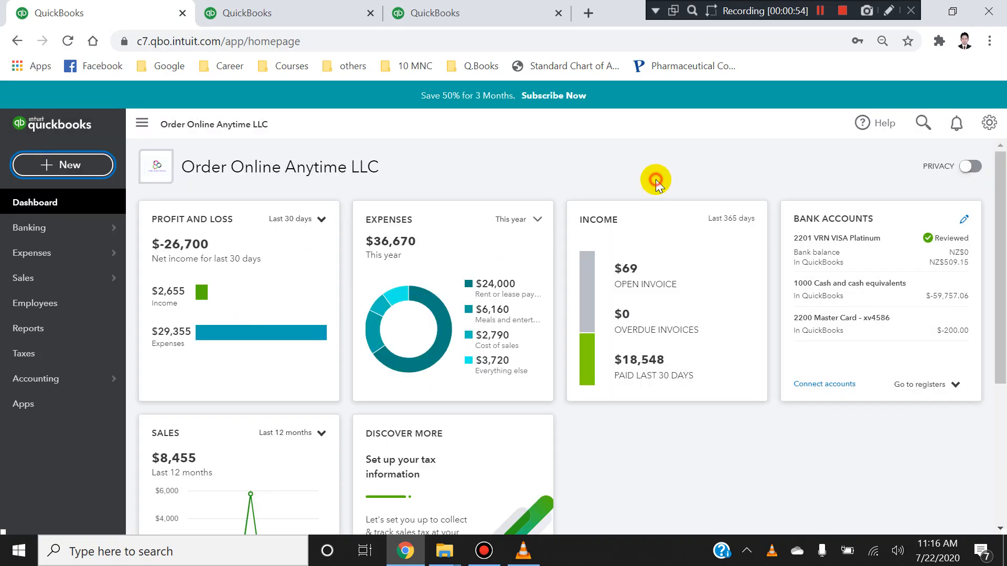
Open the customer list from the sales area and start a new customer record.
mouse_move(32, 281)
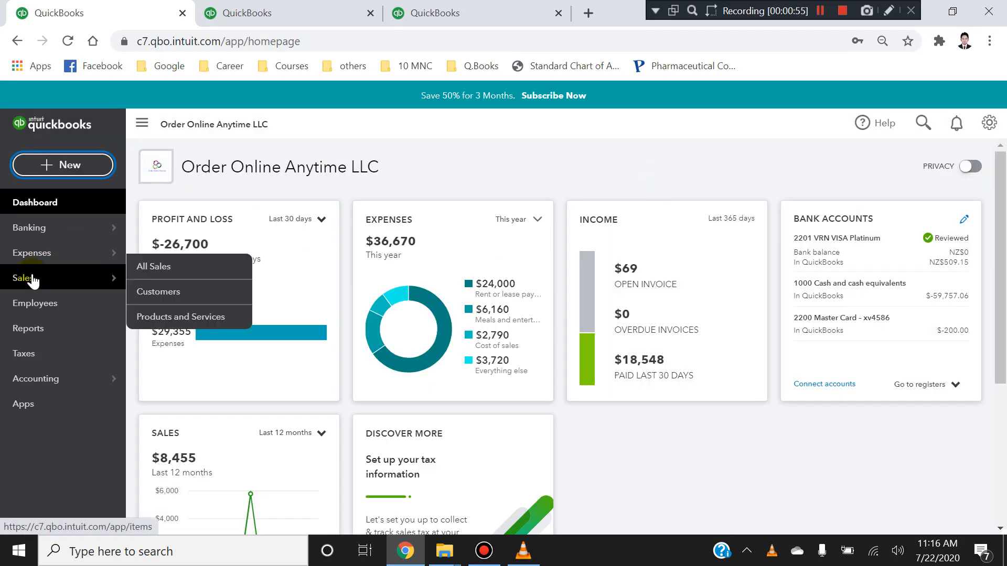
left_click(149, 291)
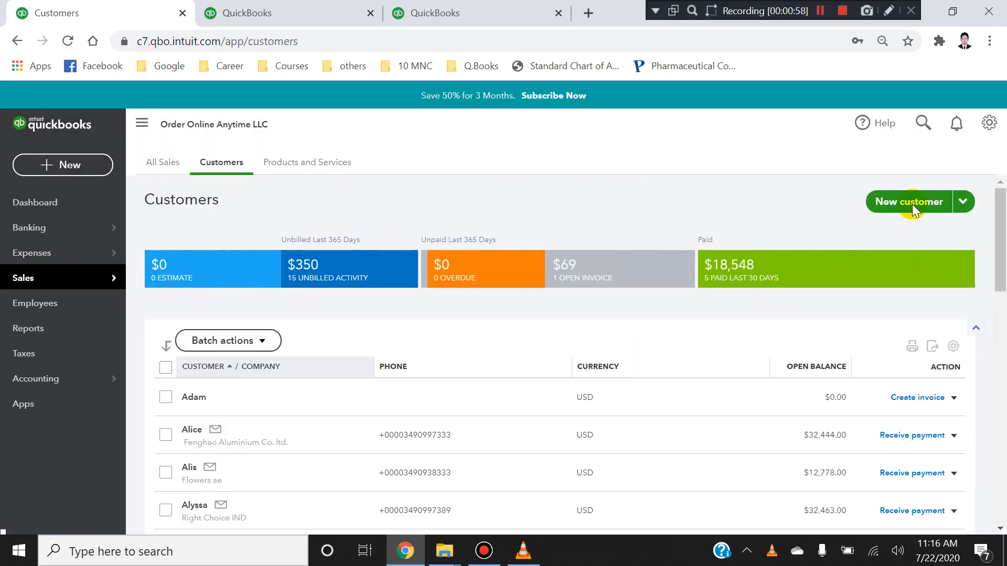
scroll(1001, 281, "down", 5)
mouse_move(1005, 280)
left_mouse_down()
mouse_move(1006, 245)
mouse_move(1001, 267)
left_mouse_up()
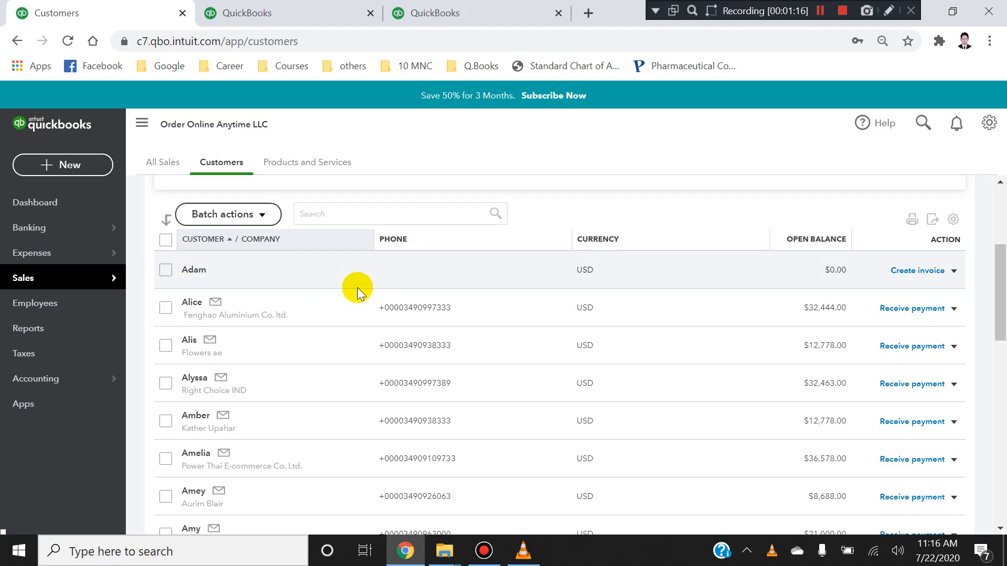
left_click_drag(1000, 282, 999, 242)
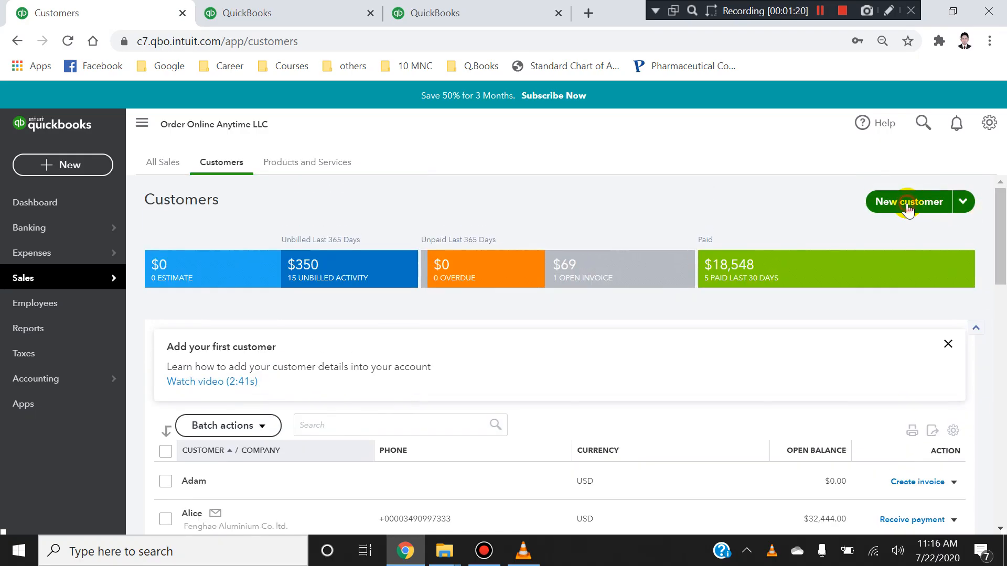
left_click(907, 207)
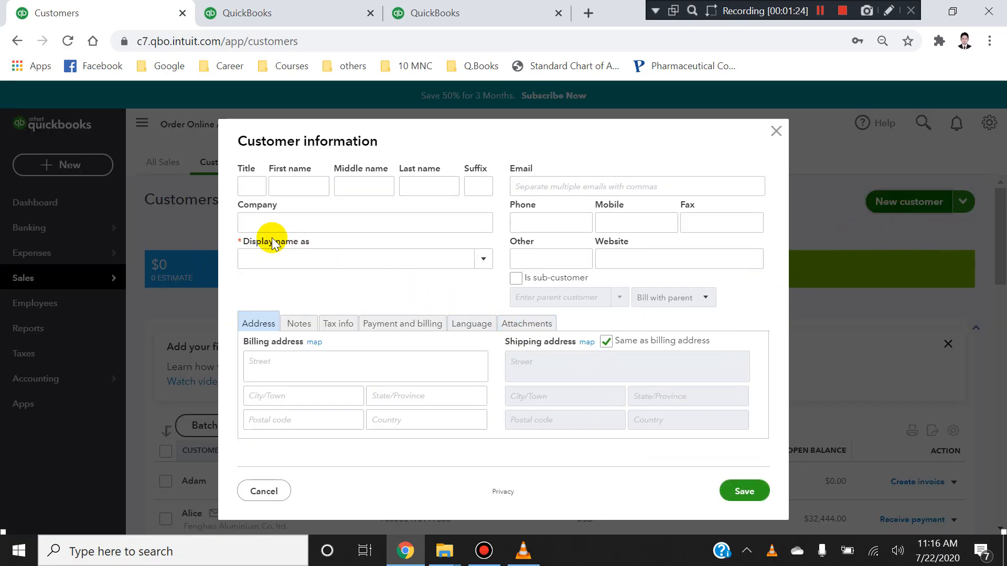
Mark the new customer as a sub-customer and assign the first customer in the list as its parent.
key("ctrl+alt+d")
mouse_move(503, 263)
left_mouse_down()
mouse_move(522, 287)
mouse_move(674, 299)
mouse_move(727, 319)
left_mouse_up()
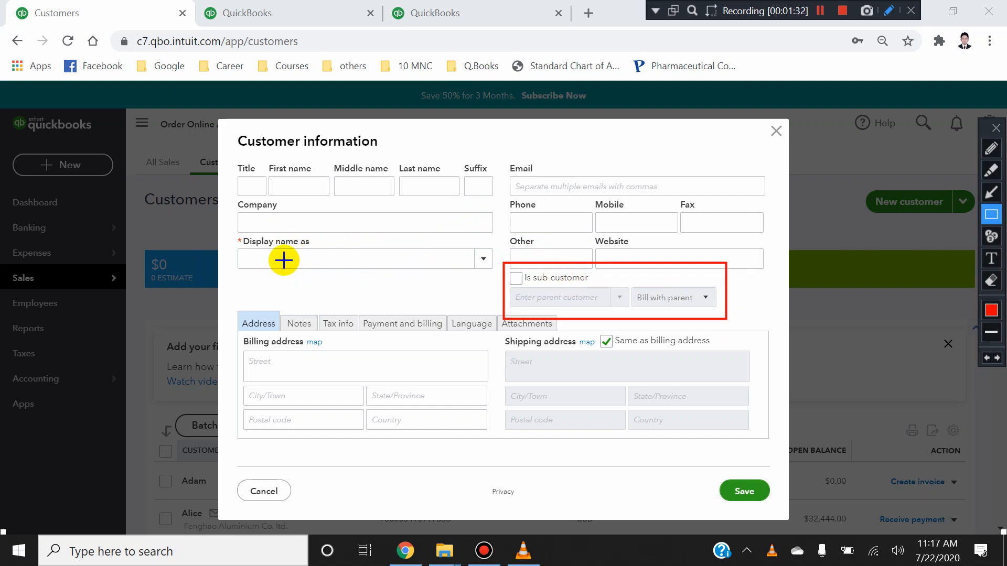
key("Escape")
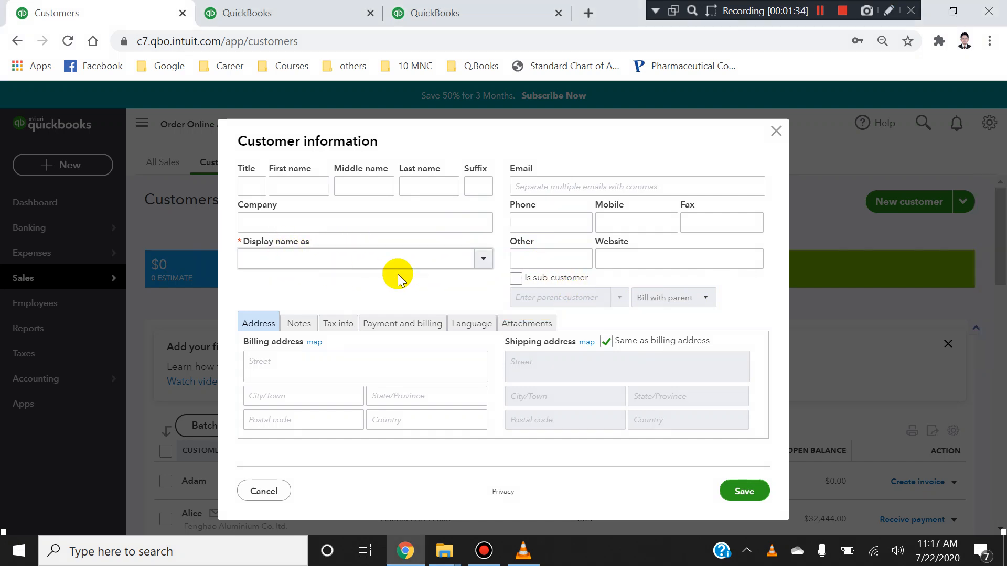
left_click(516, 278)
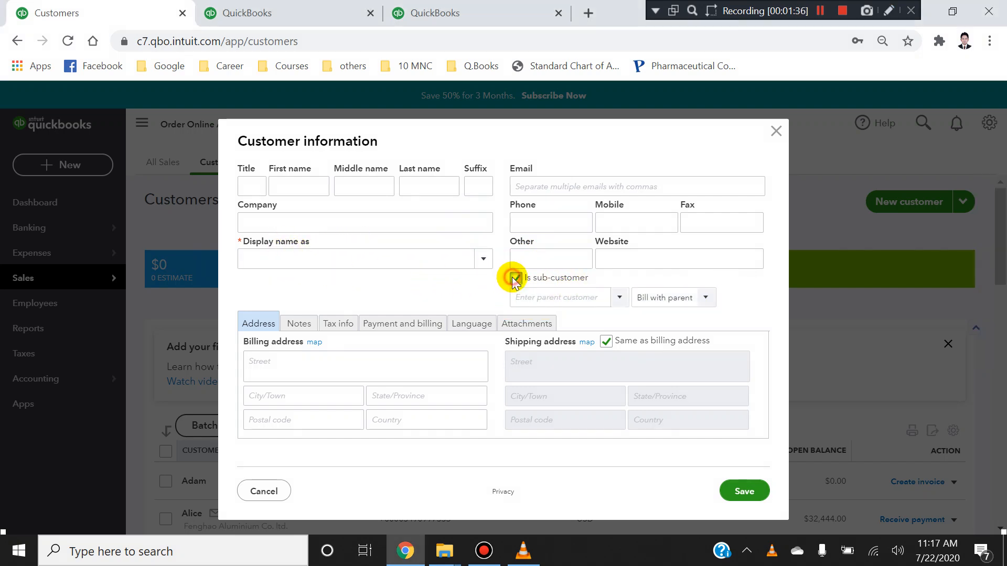
left_click(596, 303)
type("Adm")
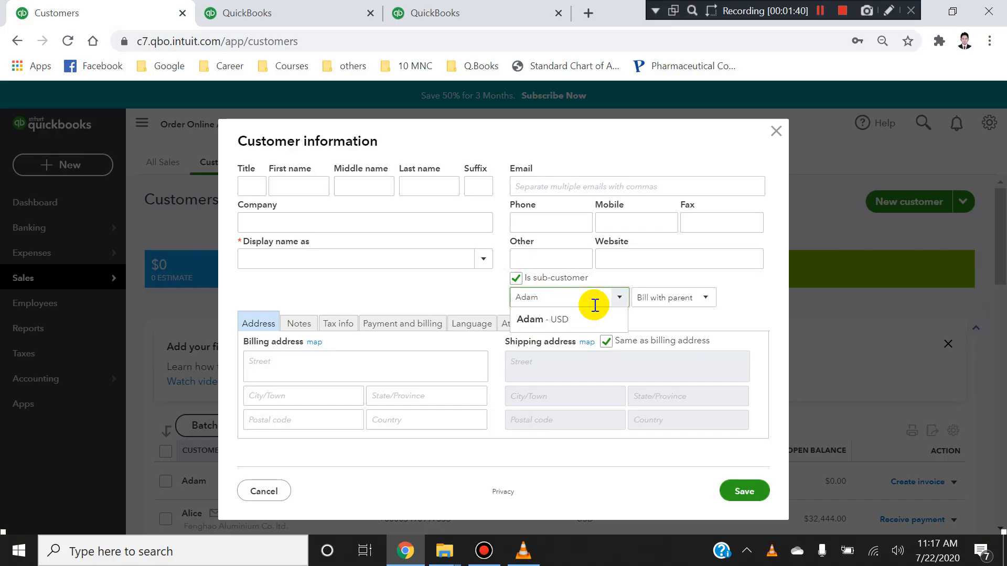
left_click(580, 317)
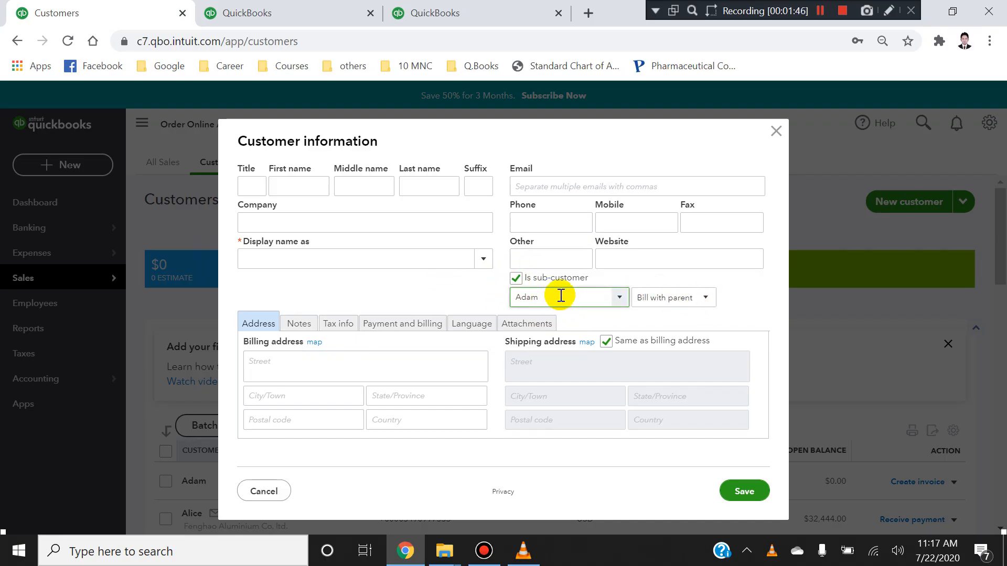
Set the sub-customer's display name to 1001 and save the record.
left_click(288, 252)
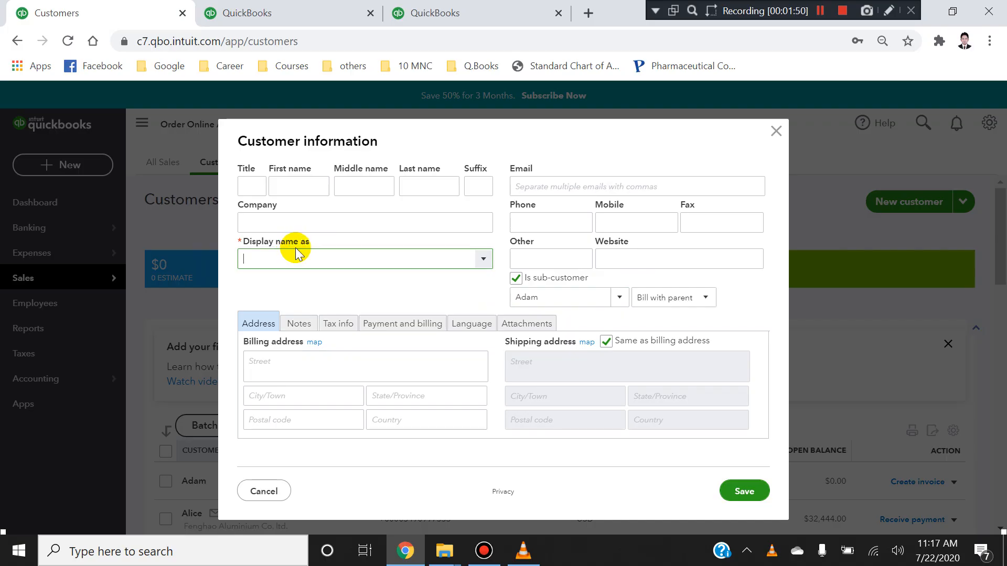
key("ctrl+alt+d")
mouse_move(228, 150)
left_mouse_down()
mouse_move(565, 185)
mouse_move(801, 183)
left_mouse_up()
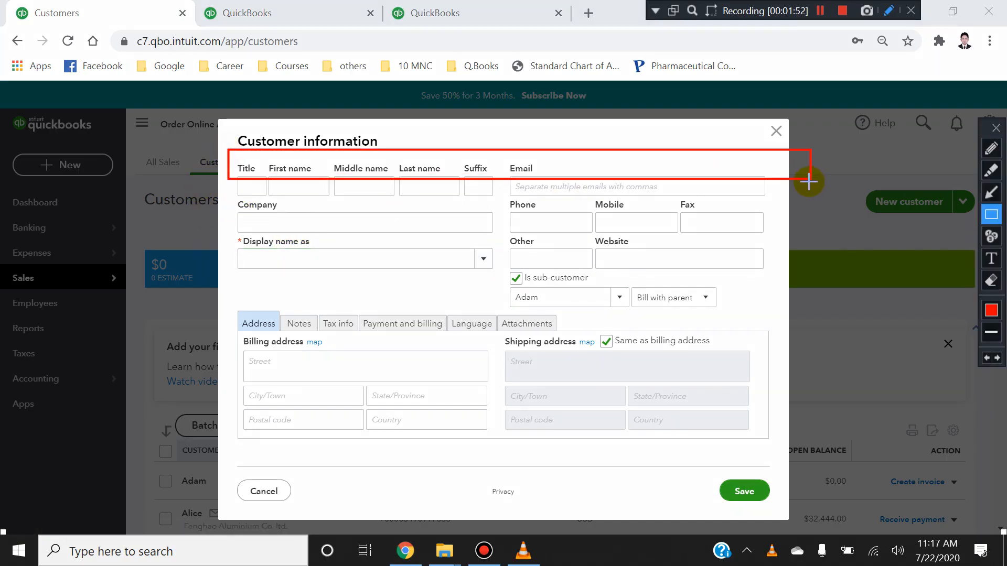
mouse_move(228, 227)
left_mouse_down()
mouse_move(355, 270)
mouse_move(461, 269)
mouse_move(496, 280)
left_mouse_up()
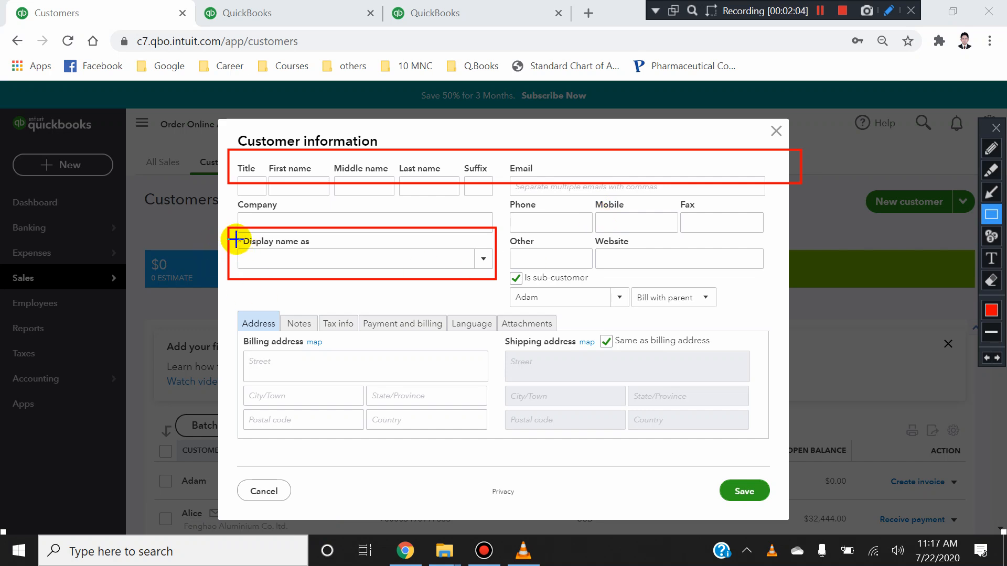
key("Escape")
left_click(281, 259)
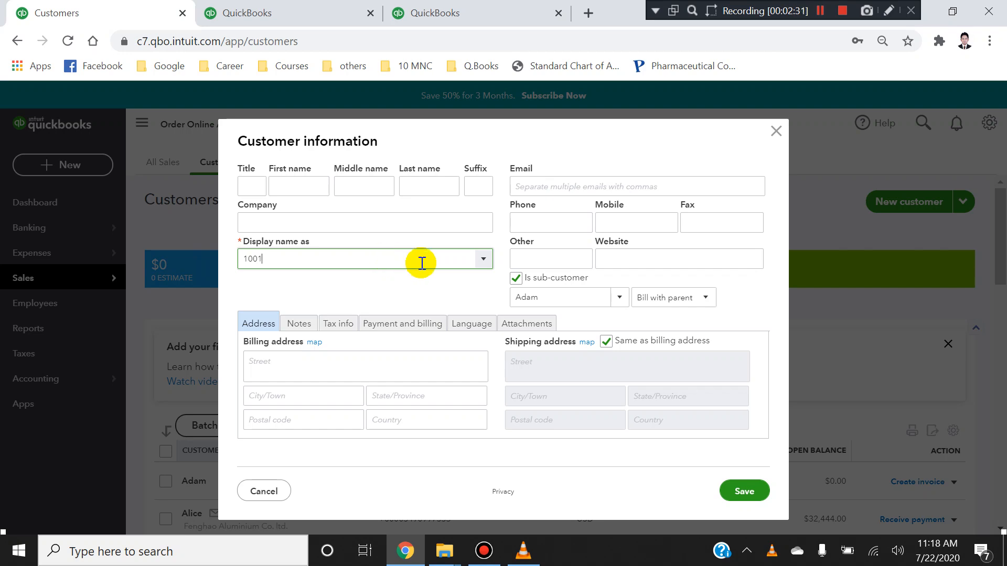
key("ctrl+alt+d")
mouse_move(500, 264)
left_mouse_down()
mouse_move(567, 319)
mouse_move(764, 322)
left_mouse_up()
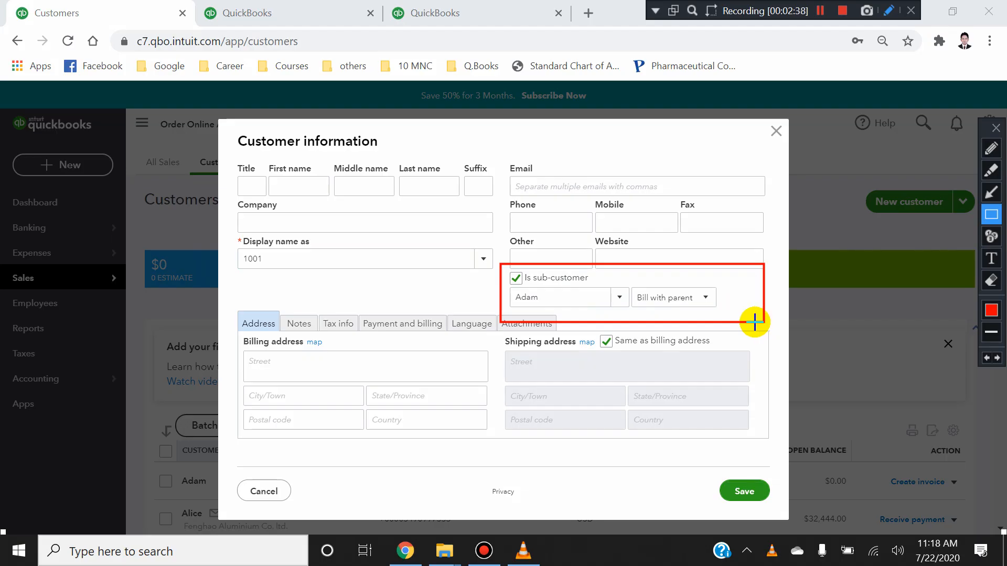
key("ctrl+alt+d")
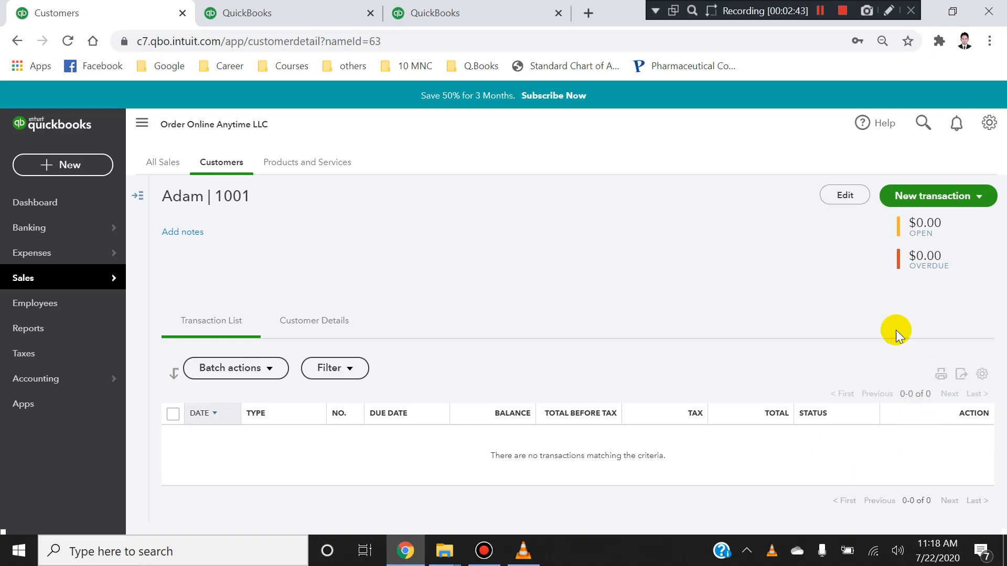
Open the chart of accounts in the third browser tab, sorted by number, and examine the sub-accounts under Cash and cash equivalents.
left_click(440, 11)
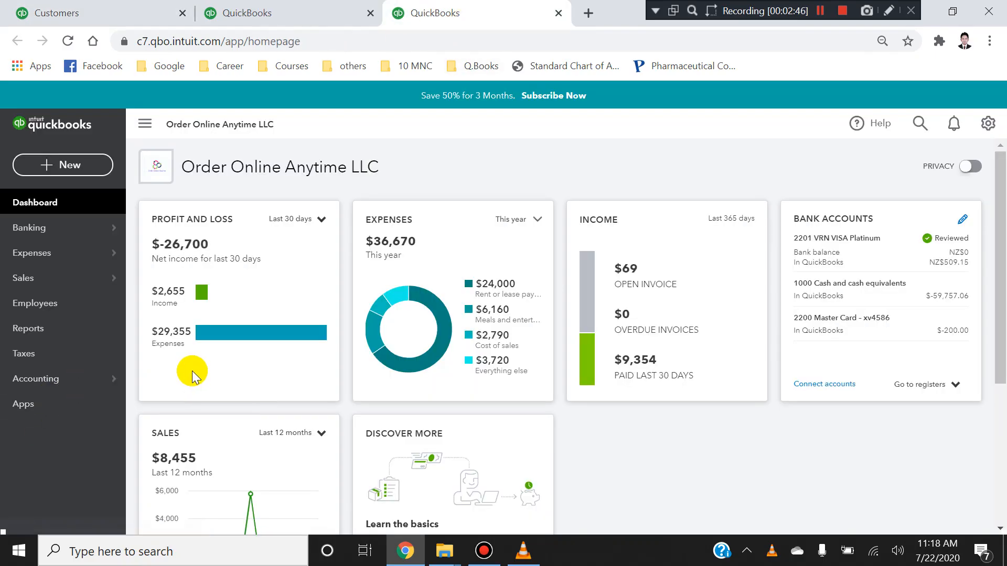
mouse_move(95, 381)
left_click(173, 367)
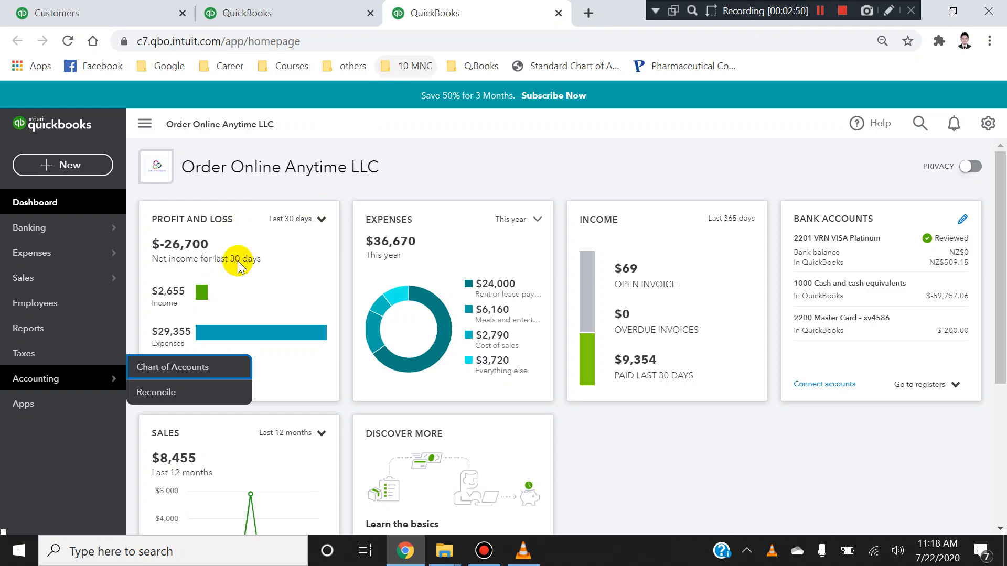
left_click(201, 367)
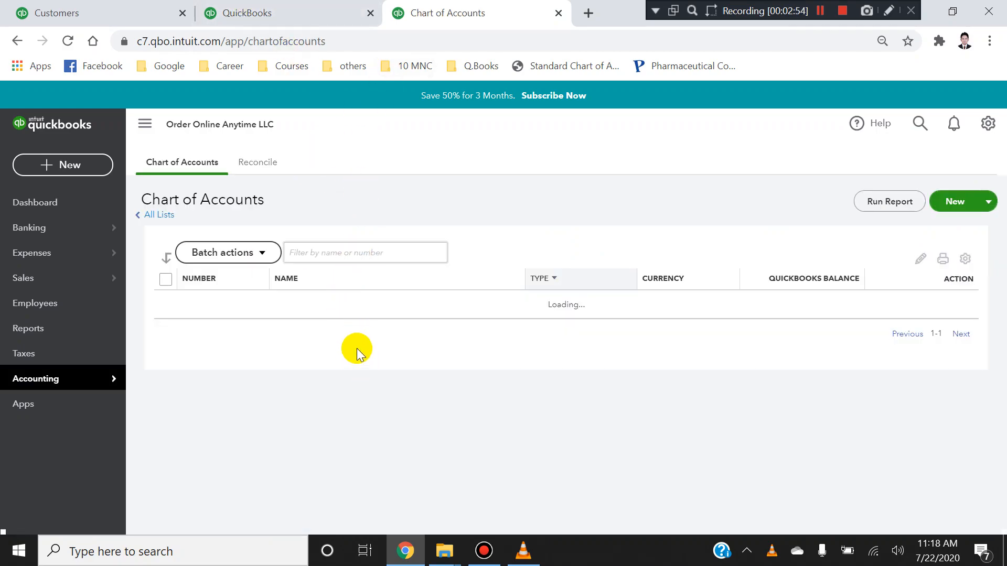
mouse_move(999, 194)
left_mouse_down()
mouse_move(998, 220)
mouse_move(999, 188)
left_mouse_up()
left_click(238, 286)
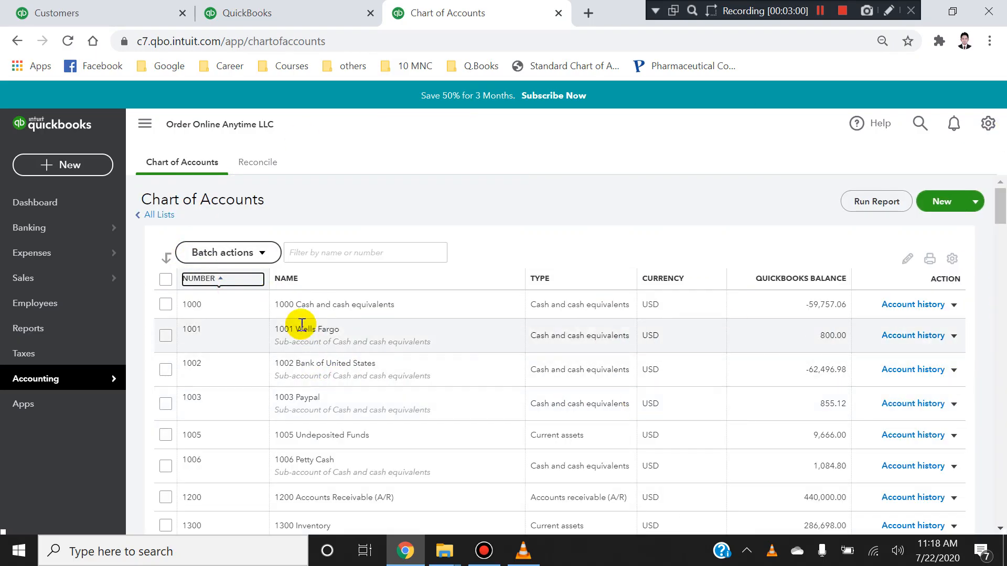
left_click_drag(1002, 210, 1005, 181)
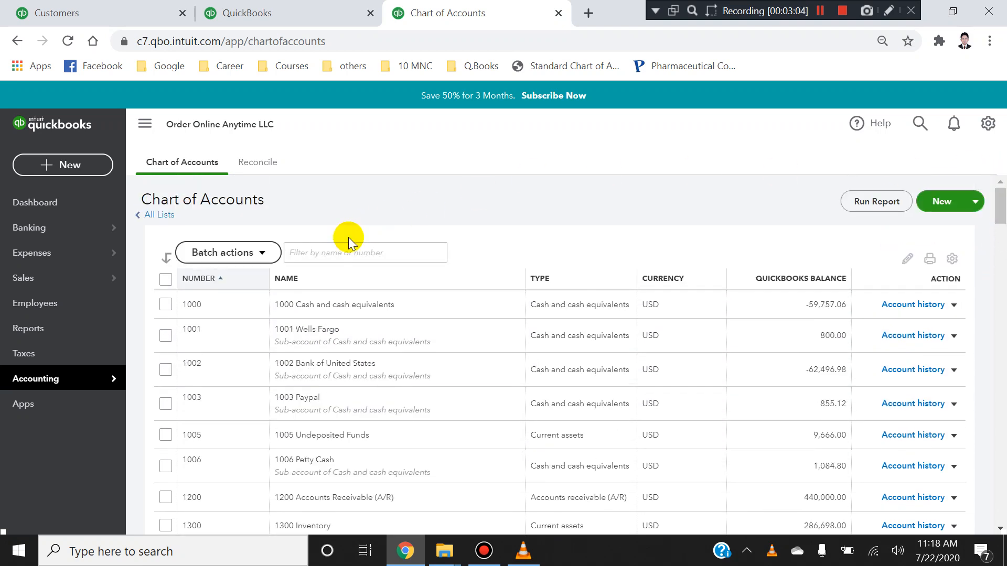
scroll(472, 363, "down", 2)
scroll(470, 337, "up", 2)
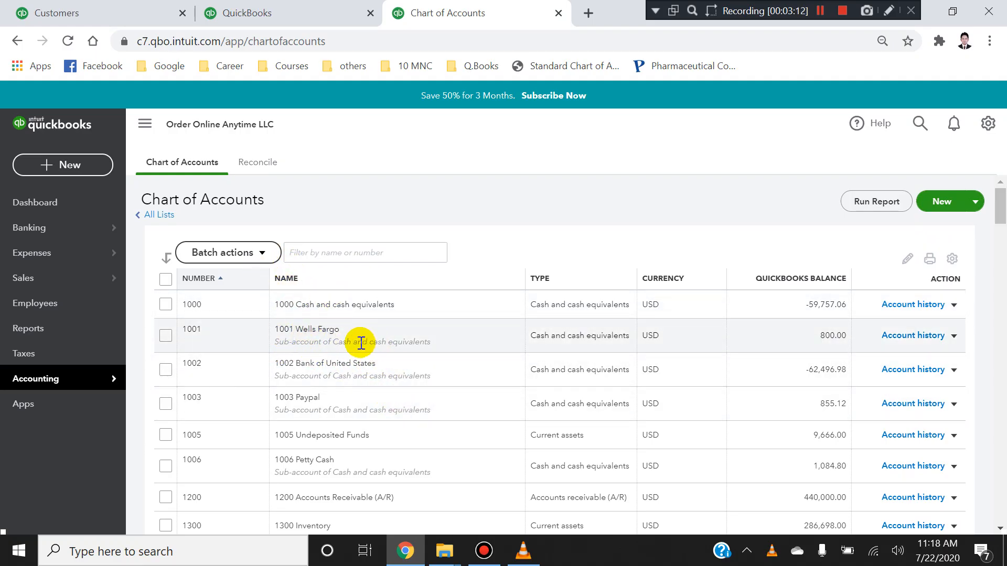
mouse_move(999, 212)
left_mouse_down()
mouse_move(1000, 234)
mouse_move(991, 198)
left_mouse_up()
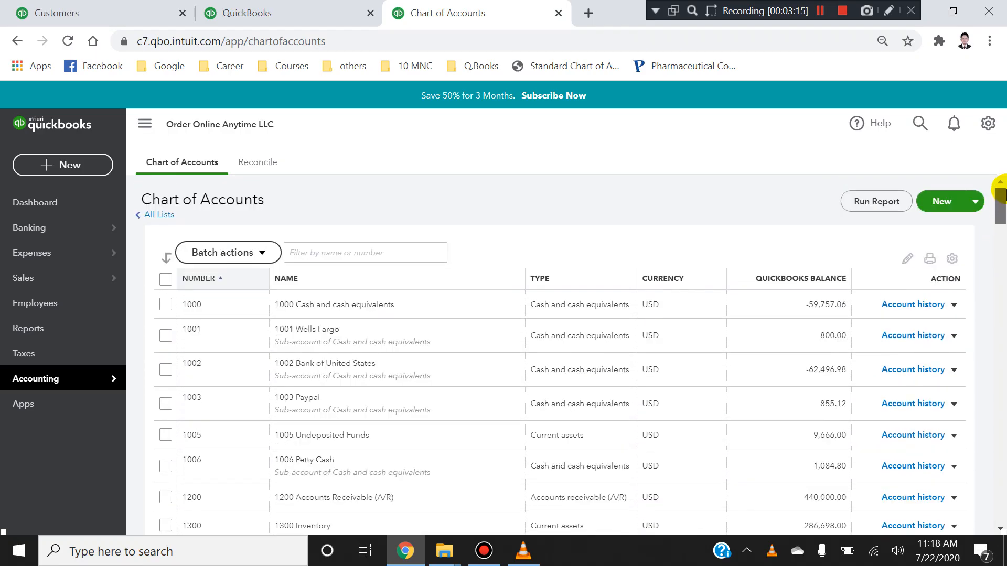
Return to the customer list in the first browser tab and examine how sub-customer 1001 is placed under its parent.
left_click(238, 8)
left_click(144, 7)
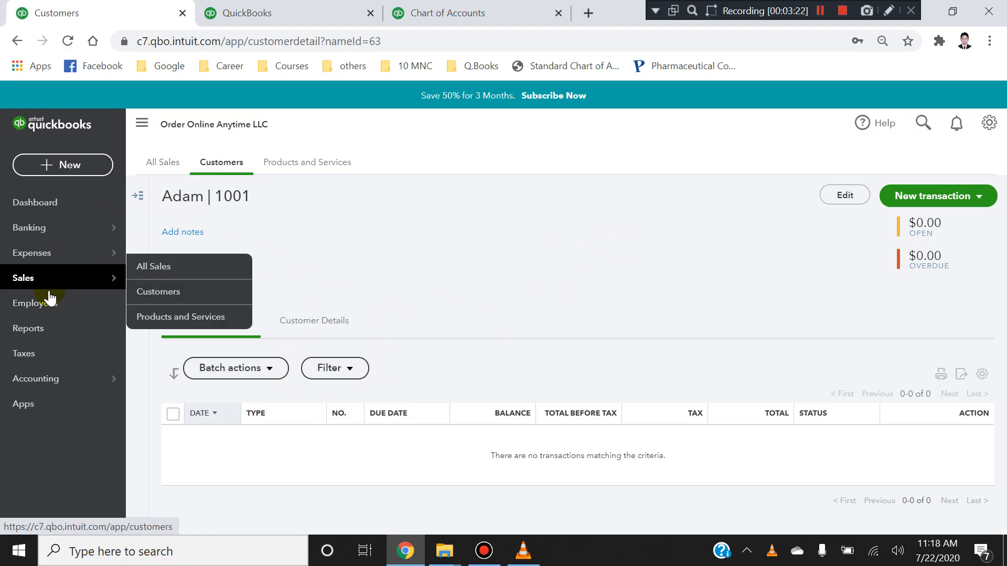
left_click(158, 291)
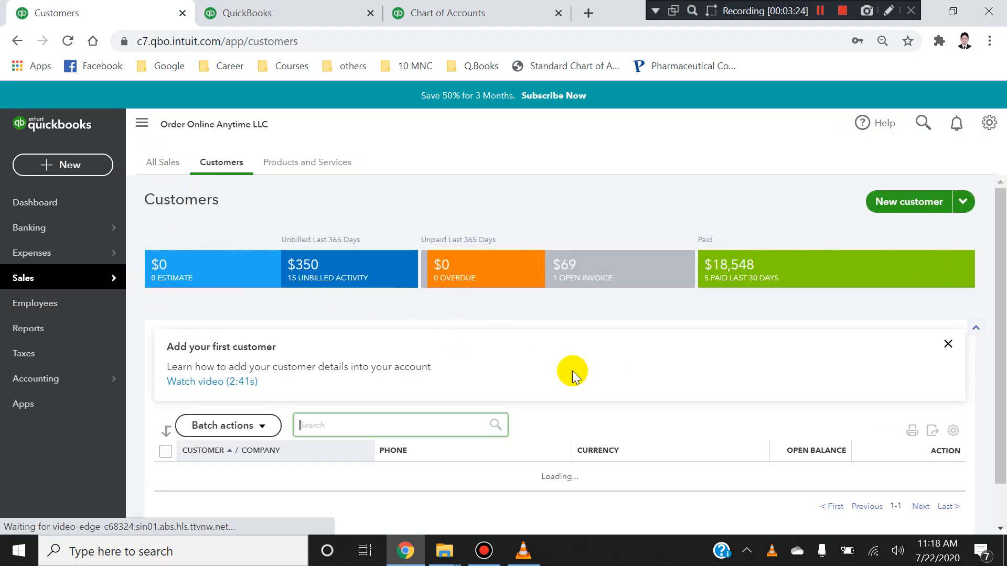
left_click_drag(995, 225, 1000, 281)
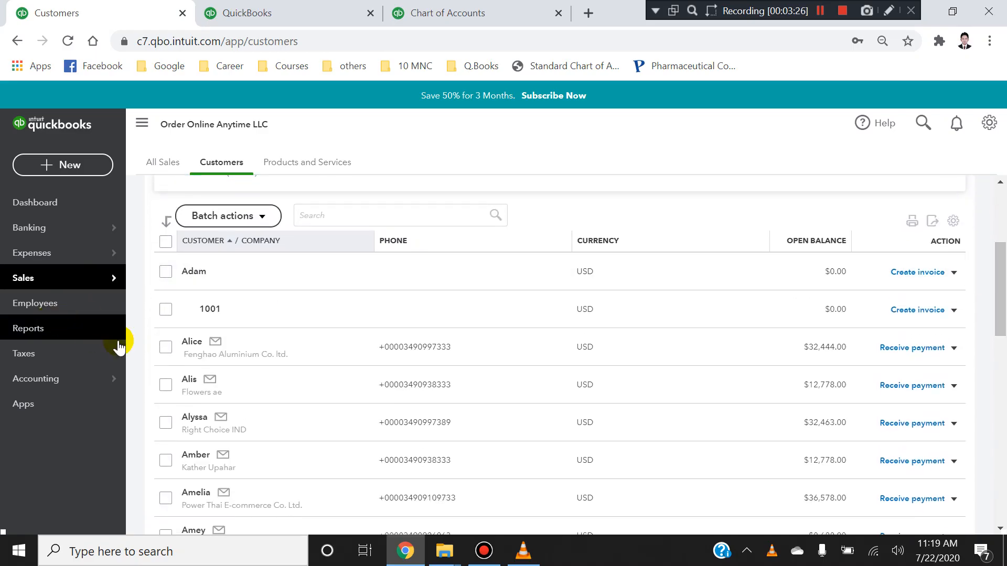
key("ctrl+alt+d")
mouse_move(189, 295)
left_mouse_down()
mouse_move(198, 311)
mouse_move(378, 321)
left_mouse_up()
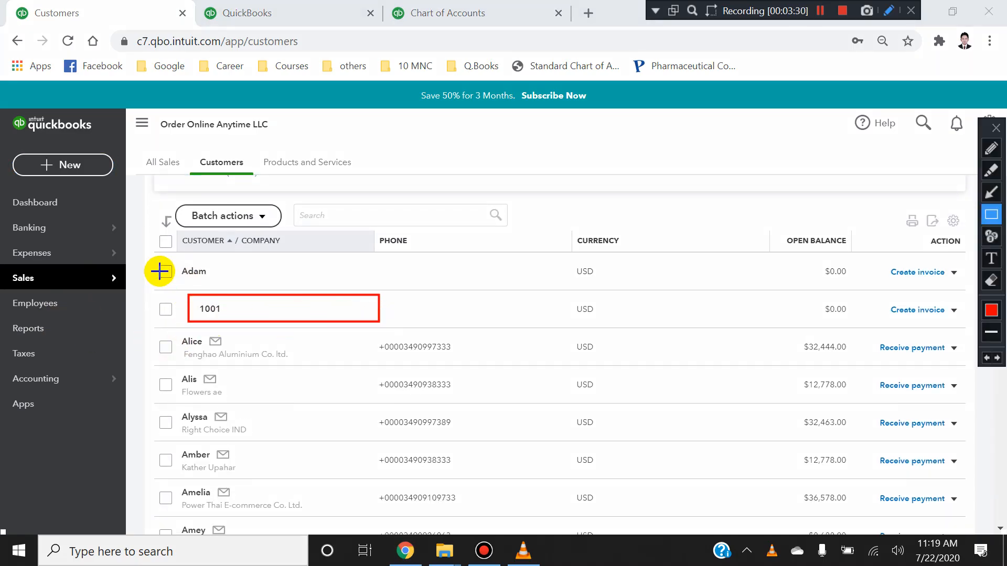
left_click_drag(177, 265, 187, 271)
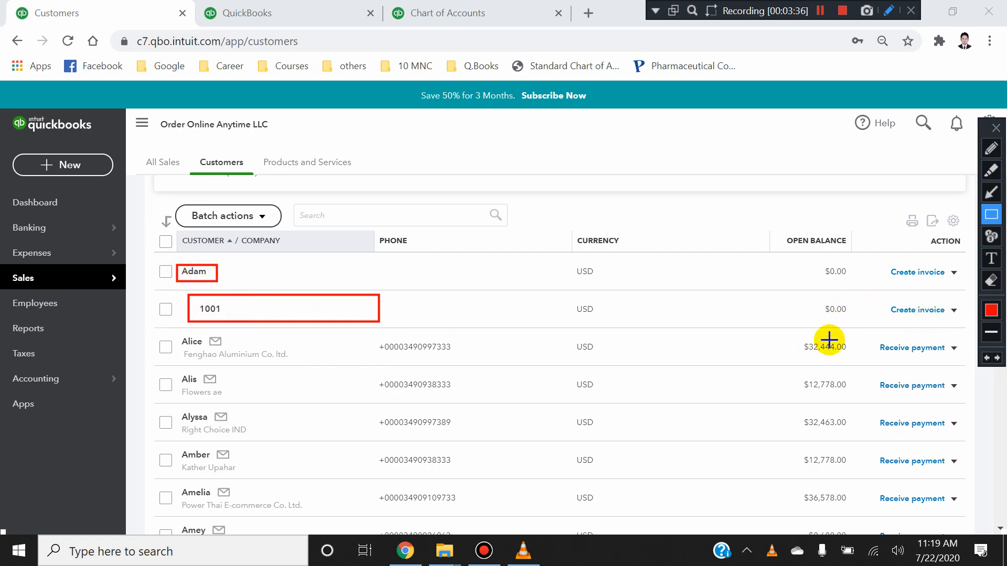
key("Escape")
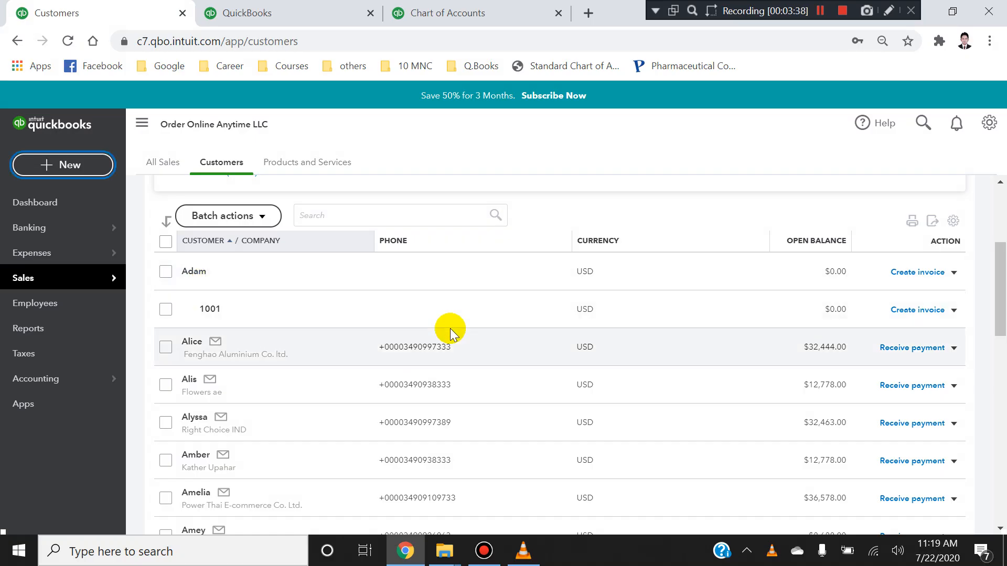
scroll(999, 256, "down", 1)
scroll(999, 256, "up", 3)
scroll(997, 262, "down", 2)
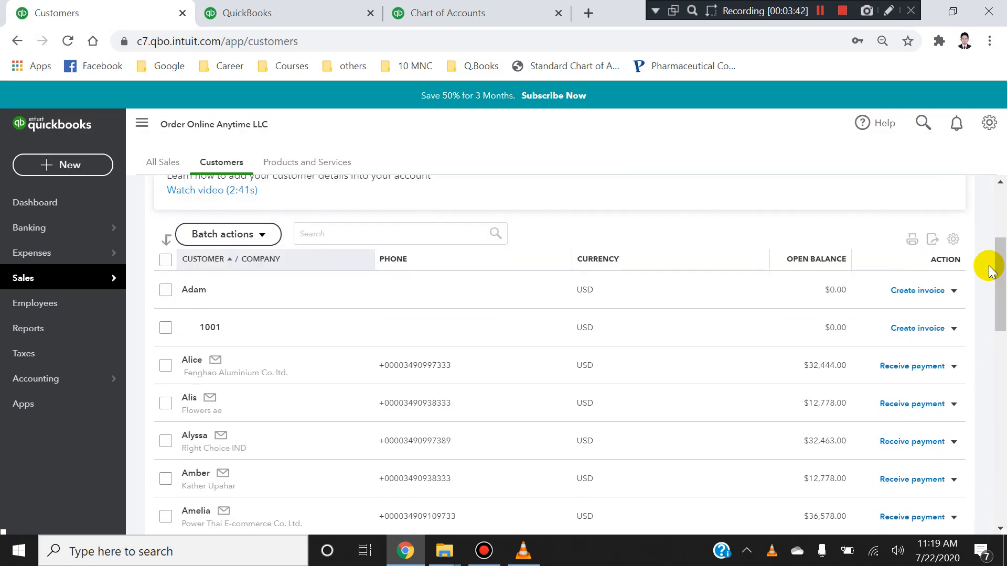
scroll(998, 304, "up", 3)
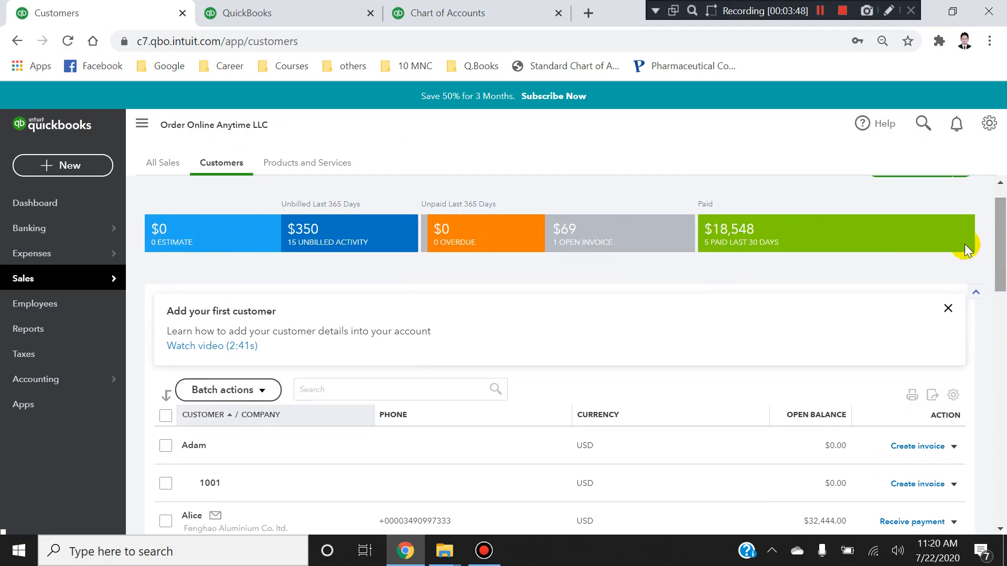
scroll(999, 247, "down", 2)
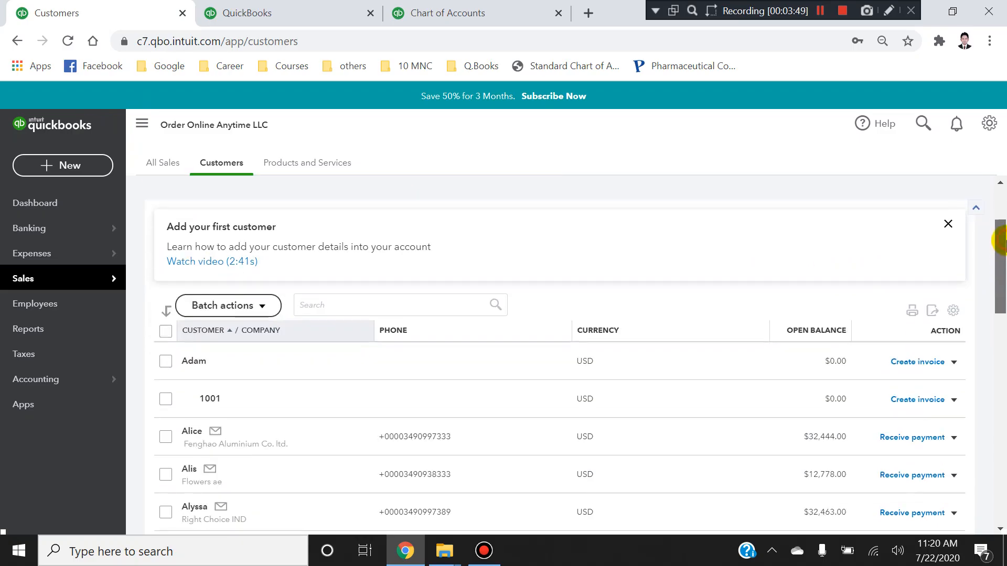
Start a new invoice and choose sub-customer 1001 as its customer by searching for the parent's name.
scroll(999, 226, "up", 3)
left_click(75, 180)
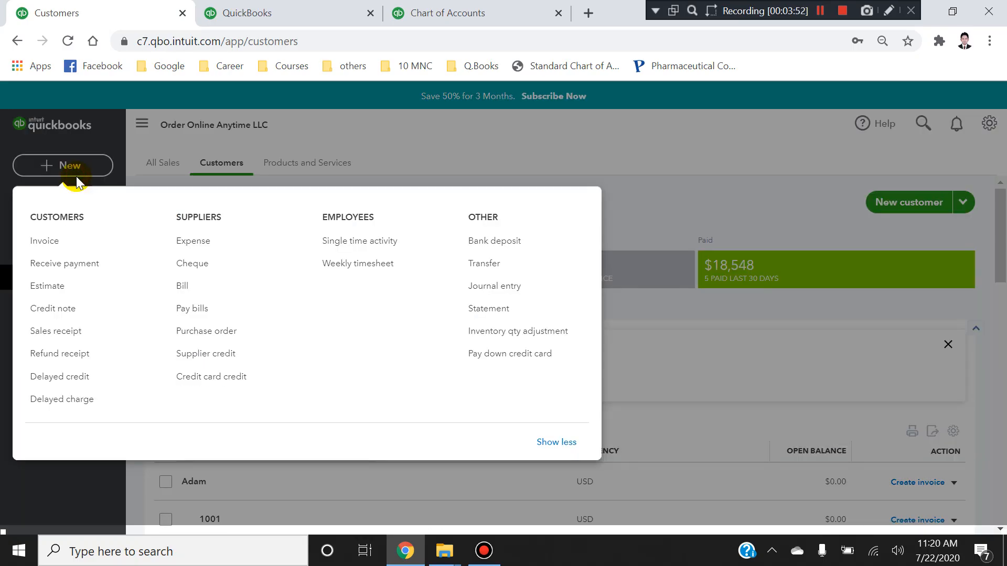
left_click(53, 247)
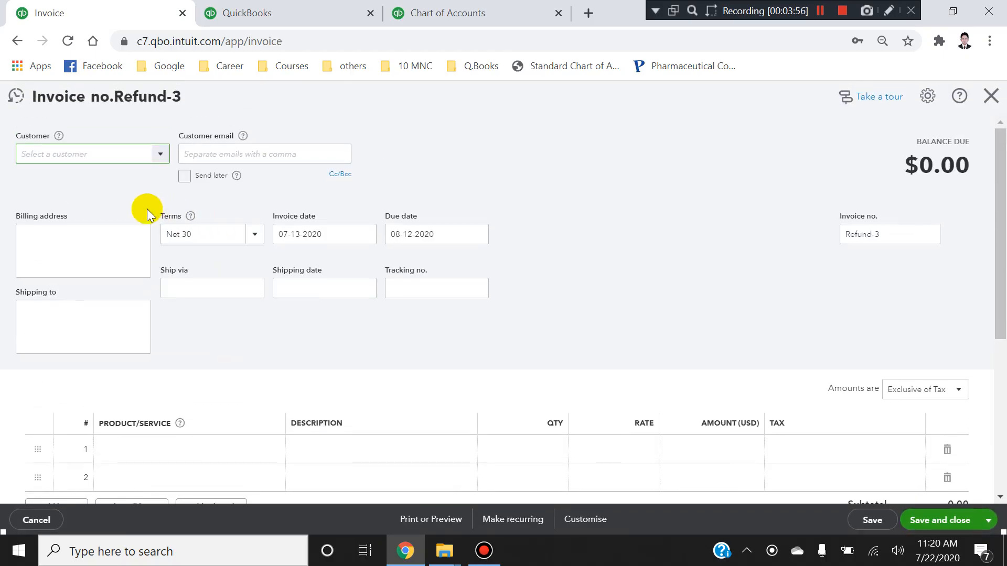
left_click(102, 151)
type("ada")
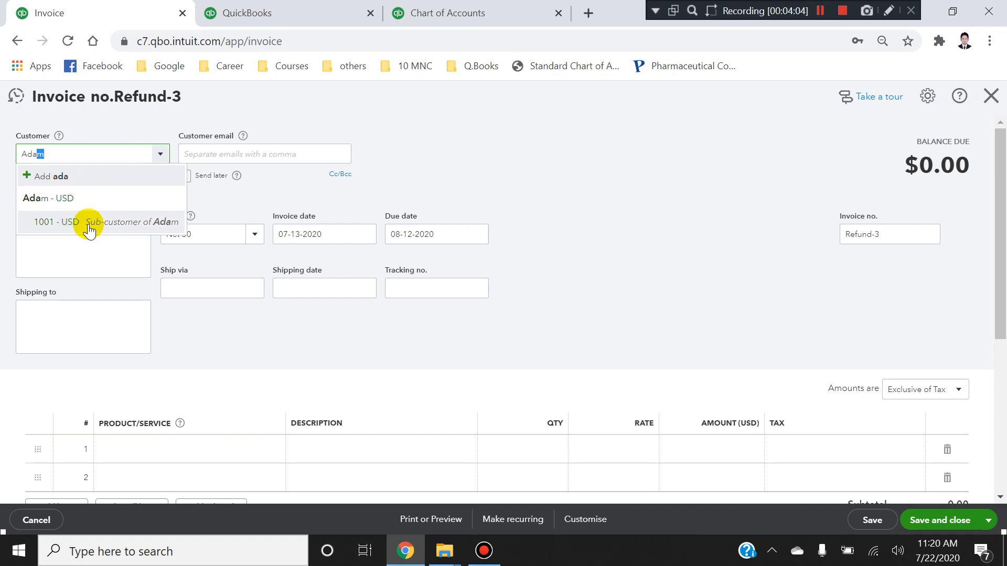
left_click(108, 225)
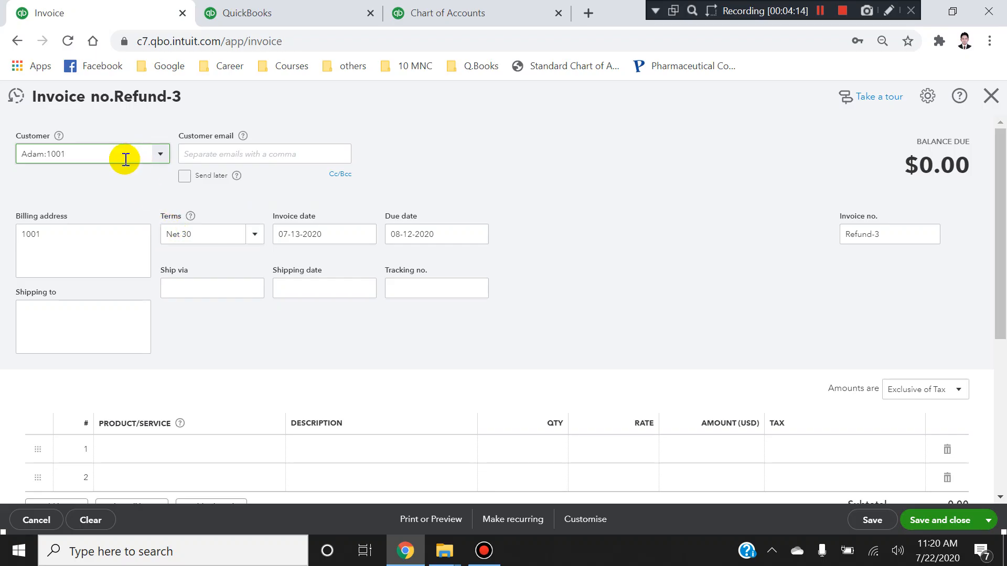
Examine the parent and sub-customer entry in the invoice's customer field, and leave the invoice without saving.
left_click(55, 154)
left_click(80, 155)
key("Escape")
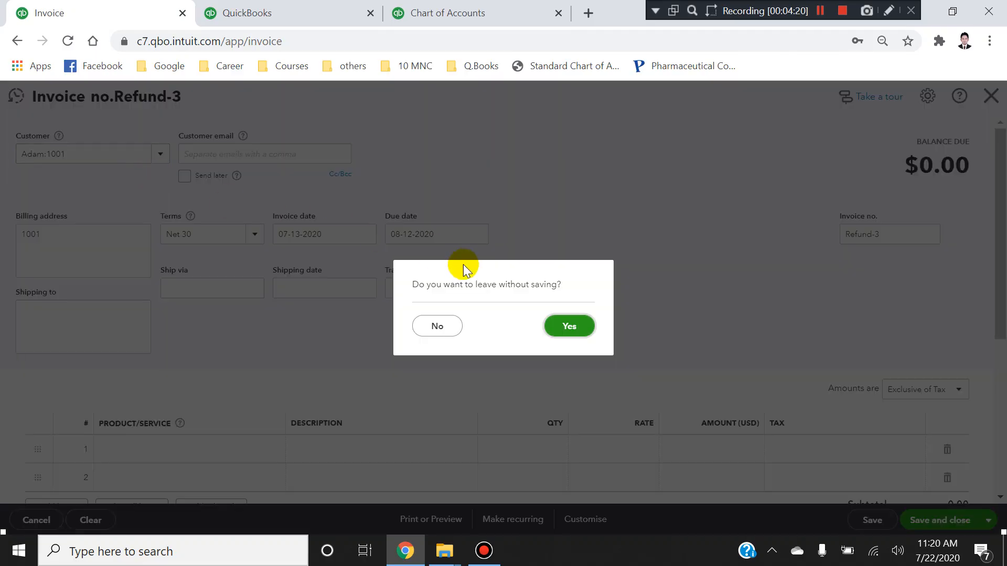
left_click(577, 328)
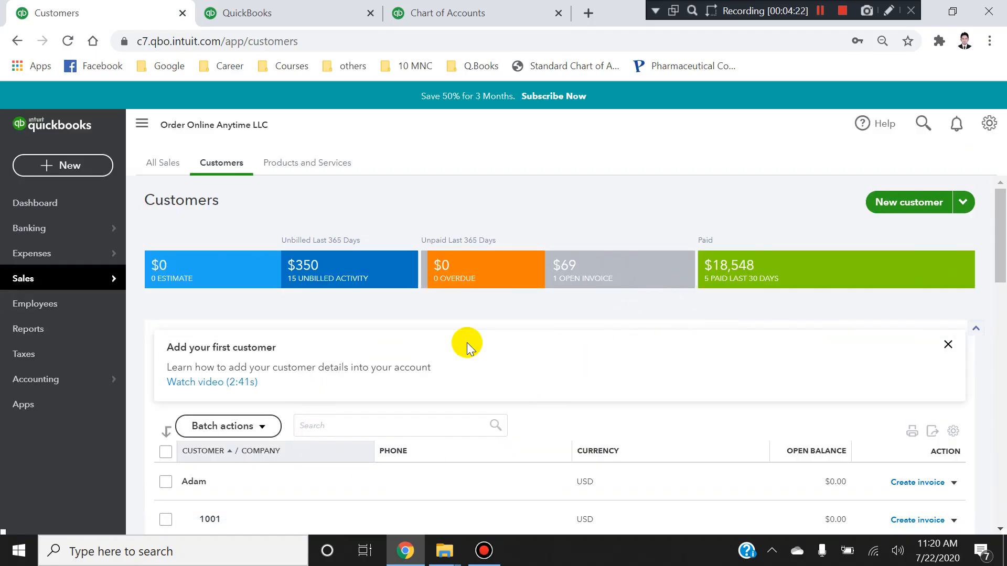
left_click_drag(1000, 235, 998, 255)
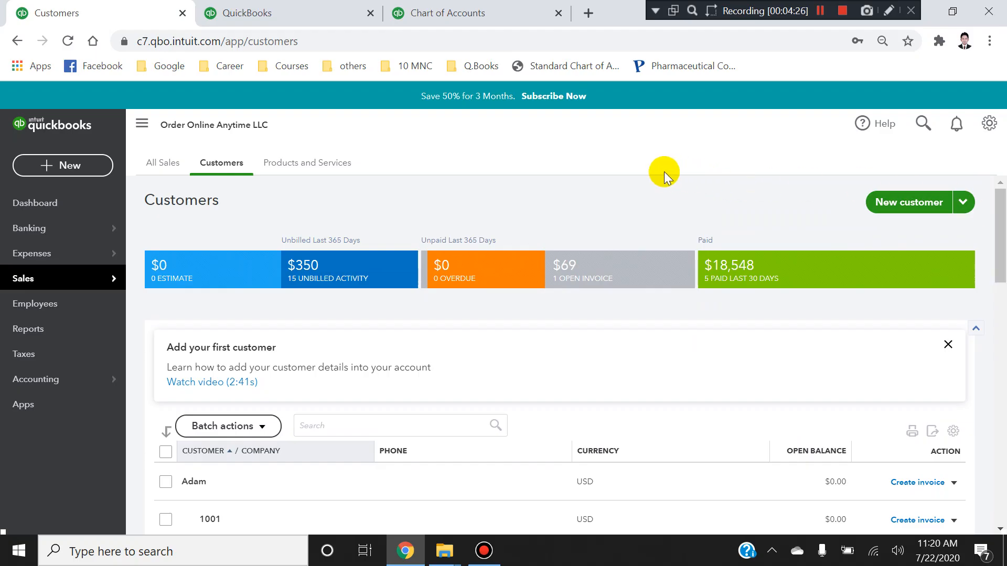
mouse_move(1000, 207)
left_mouse_down()
mouse_move(1000, 225)
mouse_move(1002, 216)
left_mouse_up()
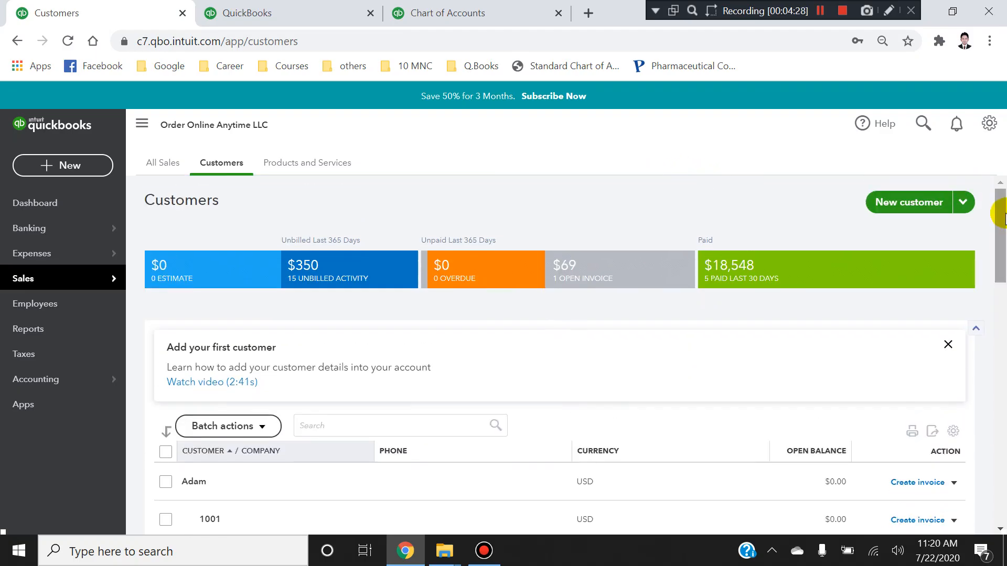